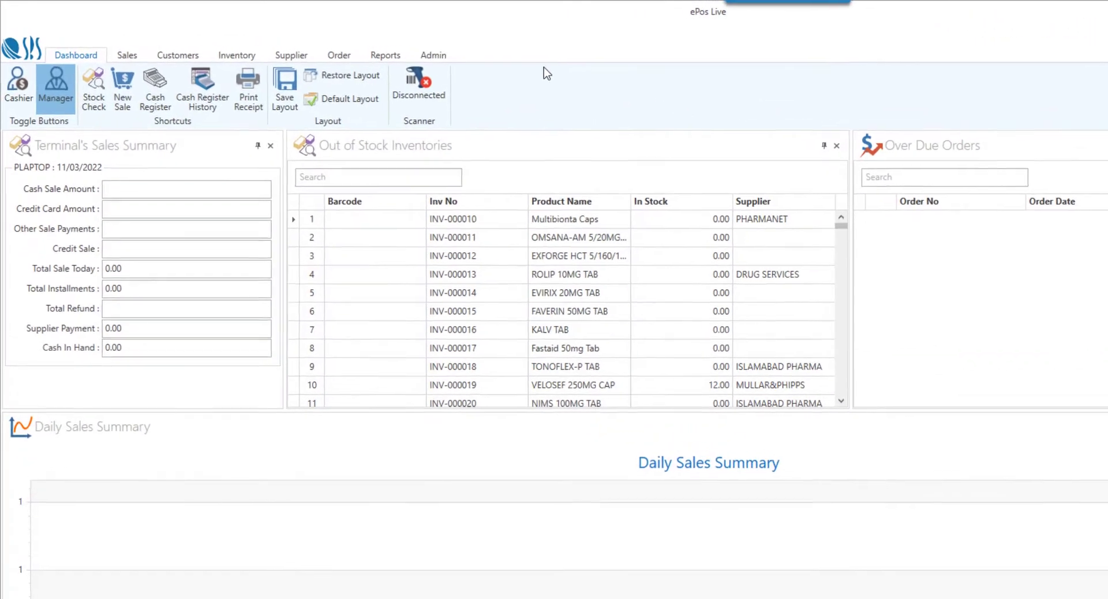
- Add a cash reason named "Lunch Food" with the description "Lunch Food" in the admin lookups and save it
left_click(477, 60)
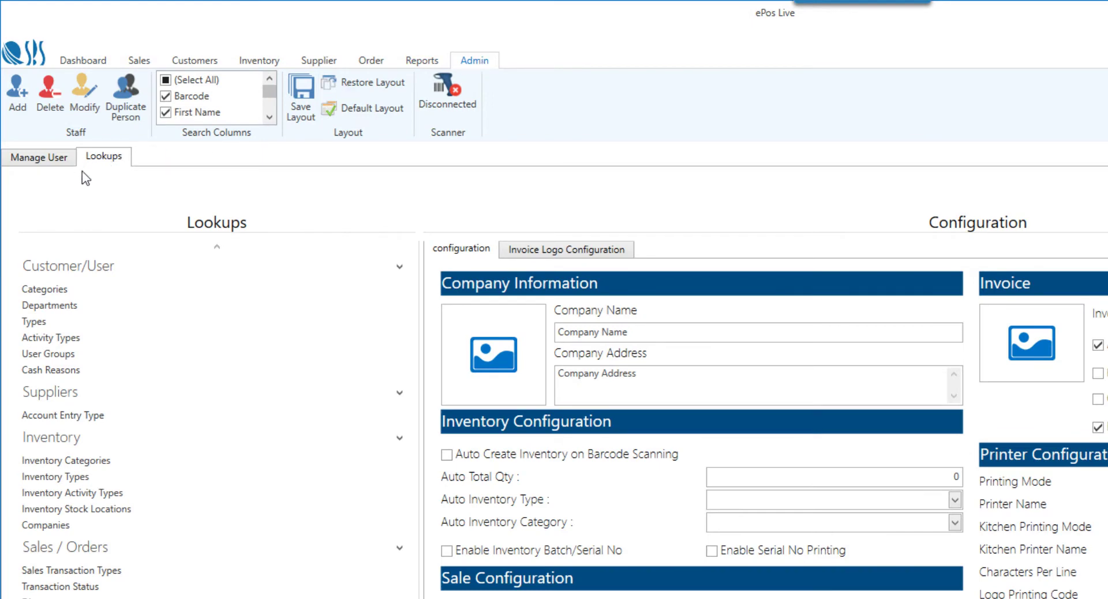
left_click(64, 375)
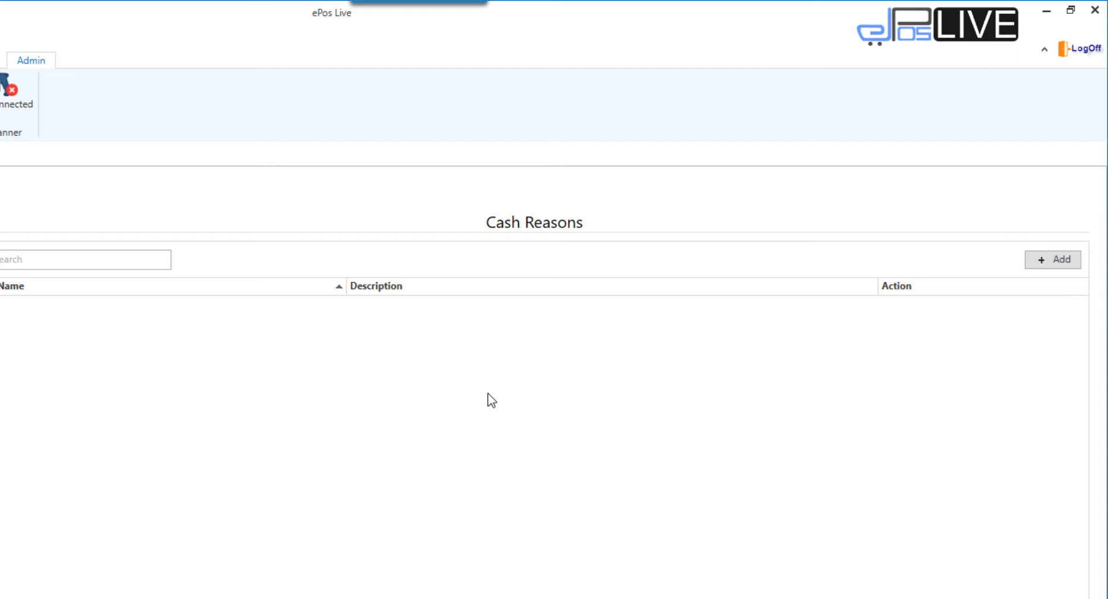
left_click(1062, 260)
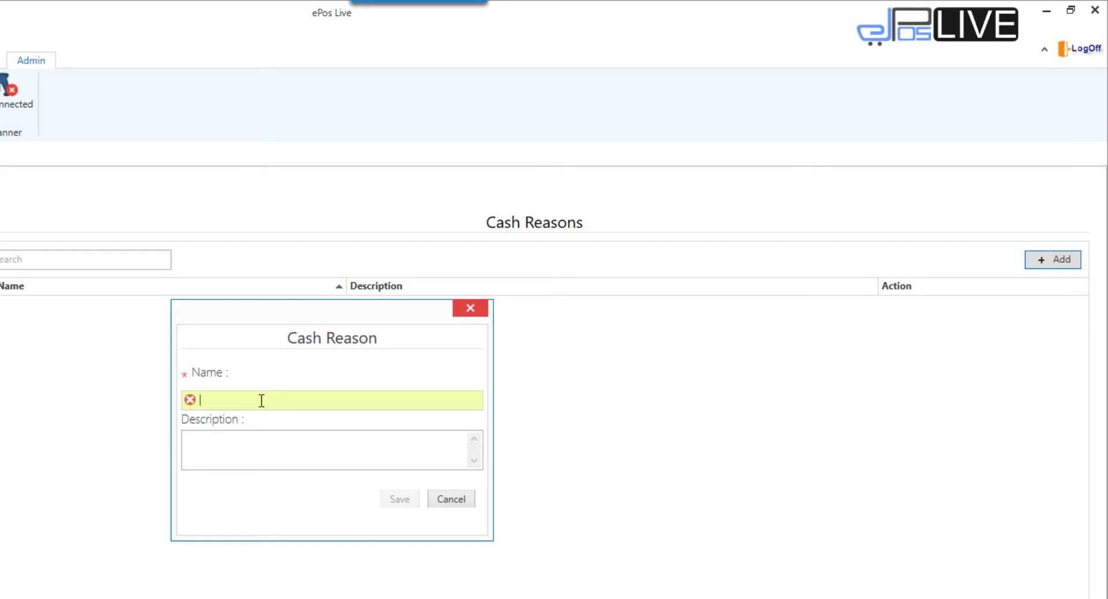
type("Luc")
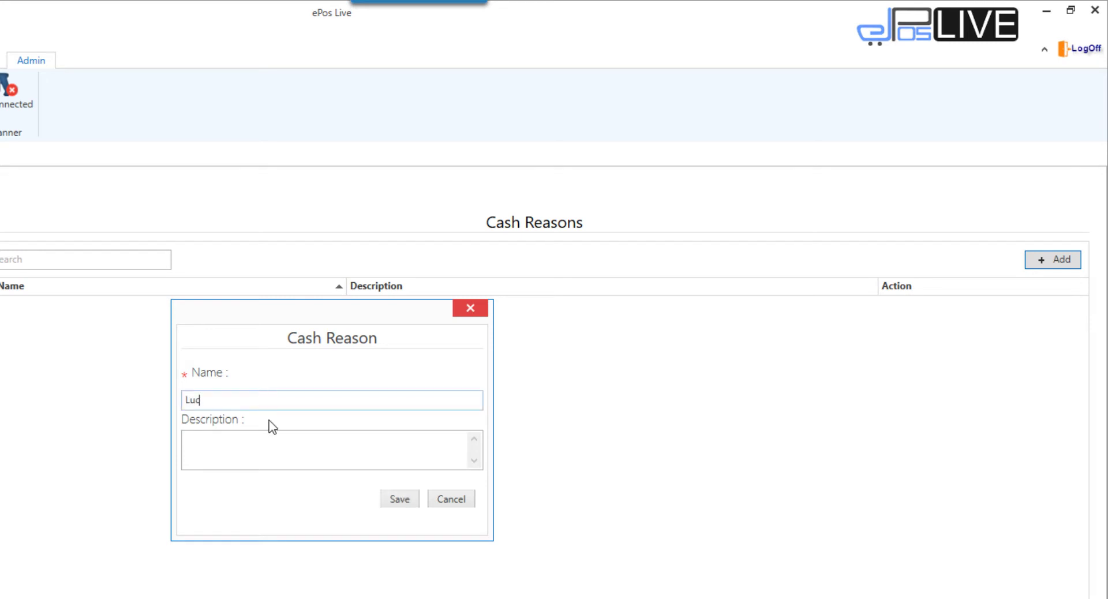
key("BackSpace")
type("nch Food")
left_click_drag(260, 400, 134, 416)
key("ctrl+c")
left_click(279, 450)
key("ctrl+v")
left_click(395, 499)
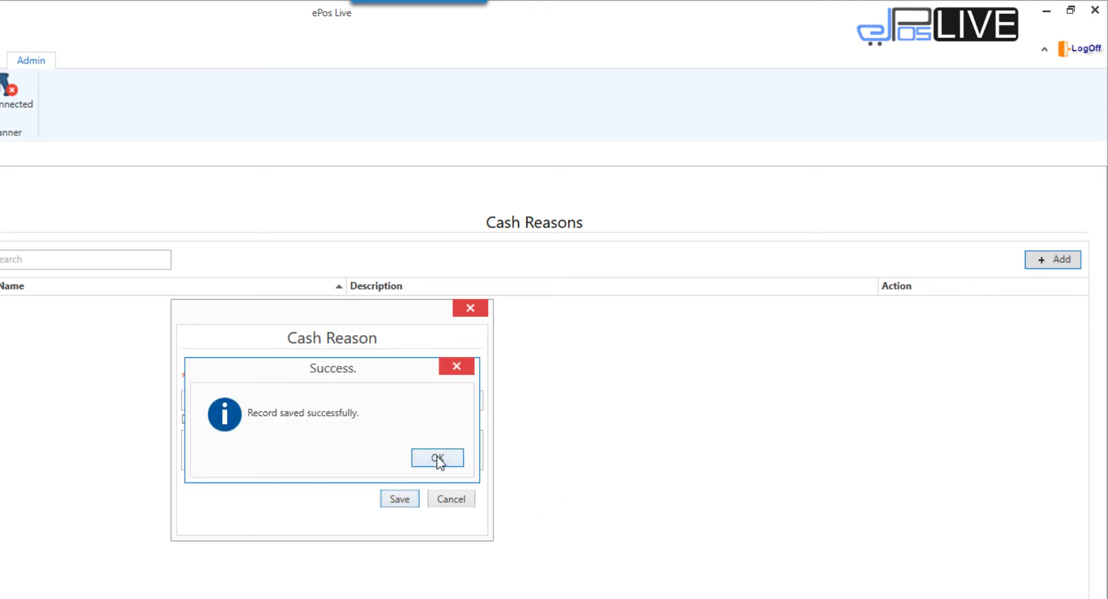
left_click(437, 457)
- Add another cash reason named "Tea for Guest" with the same text as its description and save it
left_click(1057, 264)
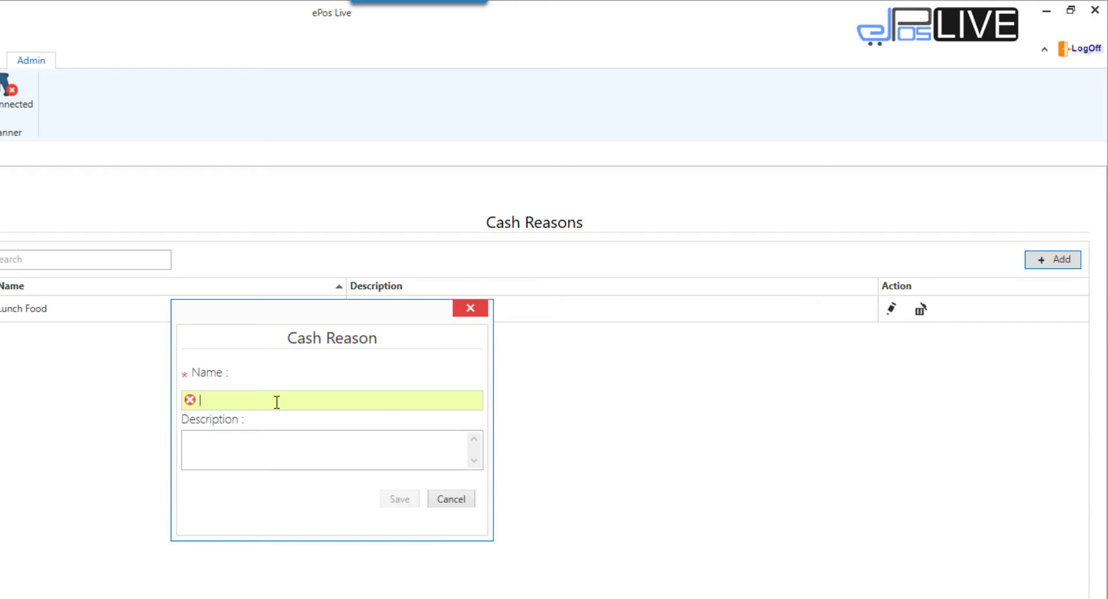
type("T")
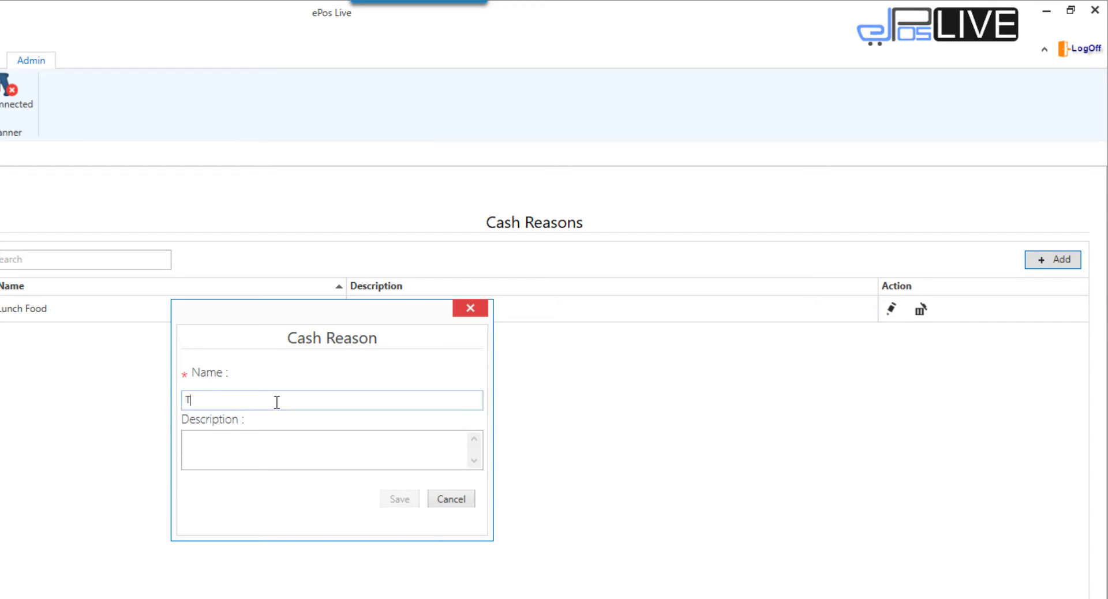
type("ea for Guest")
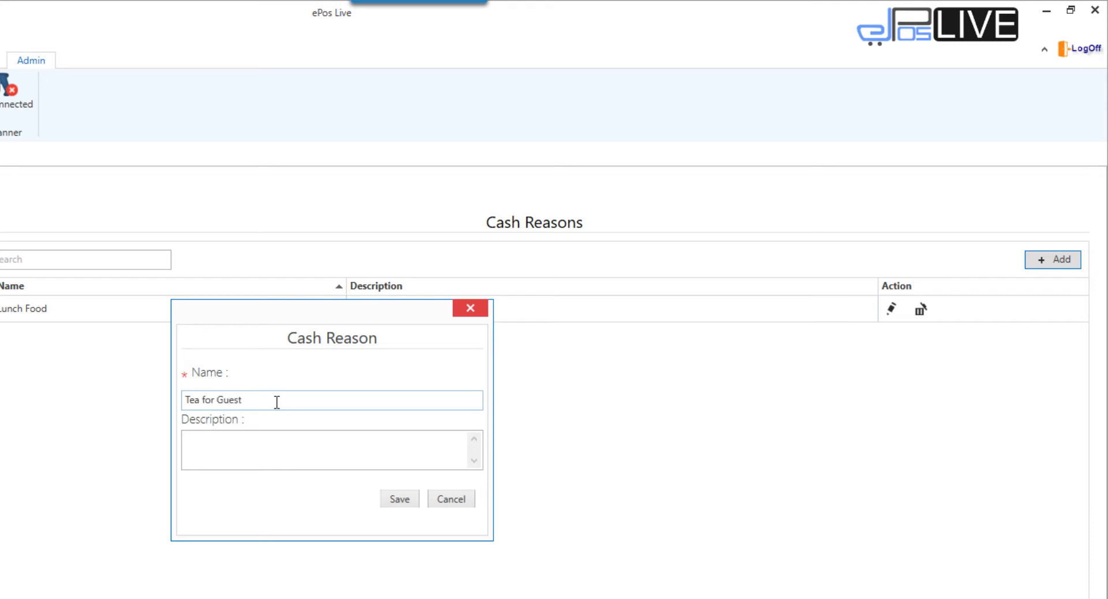
left_click_drag(260, 401, 164, 408)
key("ctrl+c")
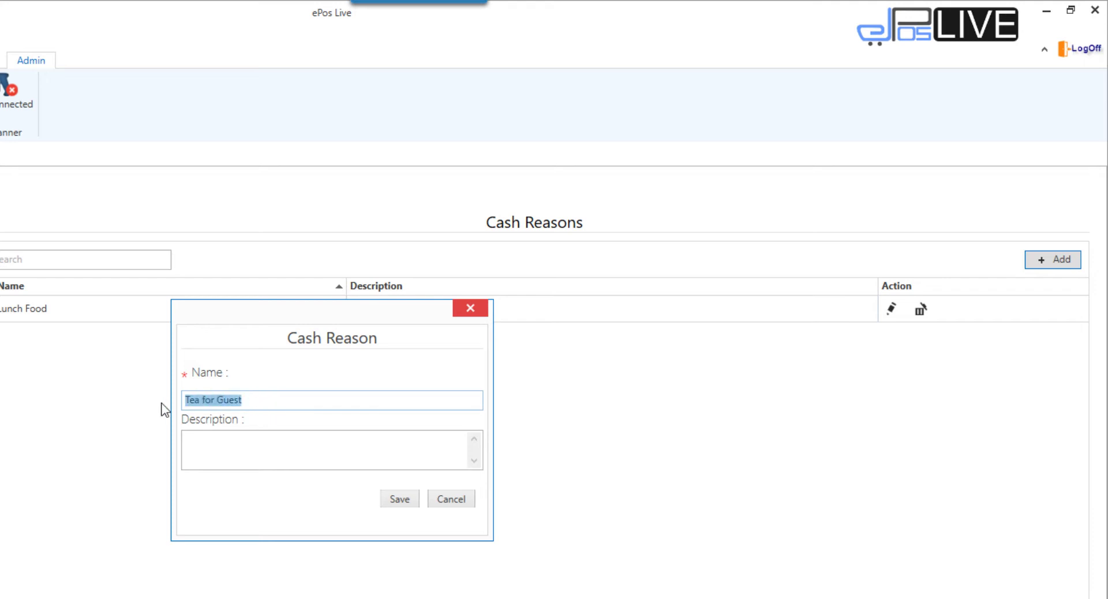
left_click(231, 459)
key("ctrl+v")
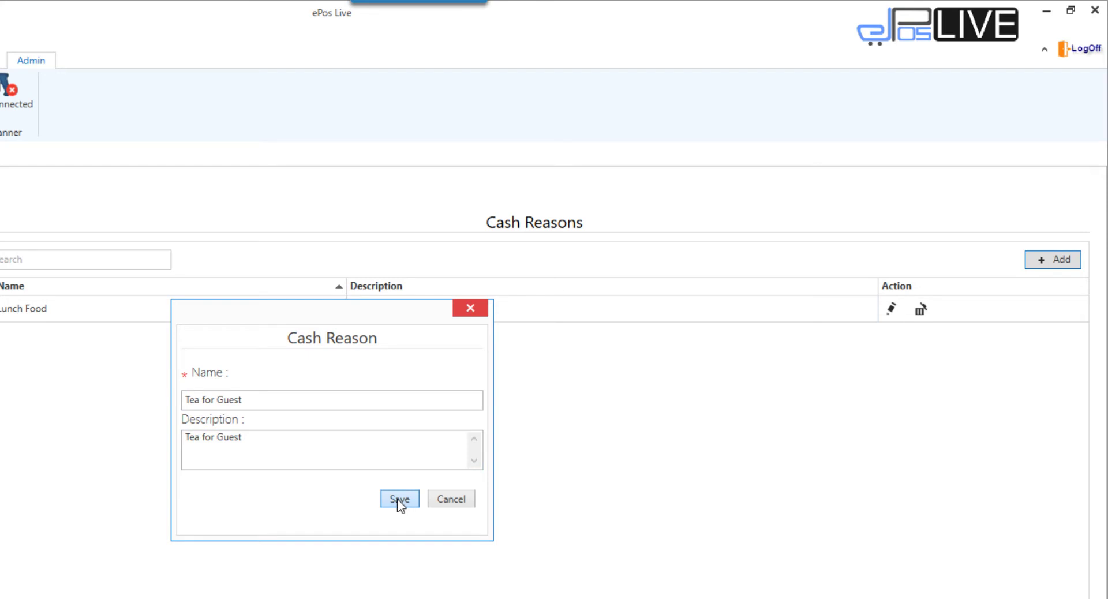
left_click(397, 499)
left_click(439, 456)
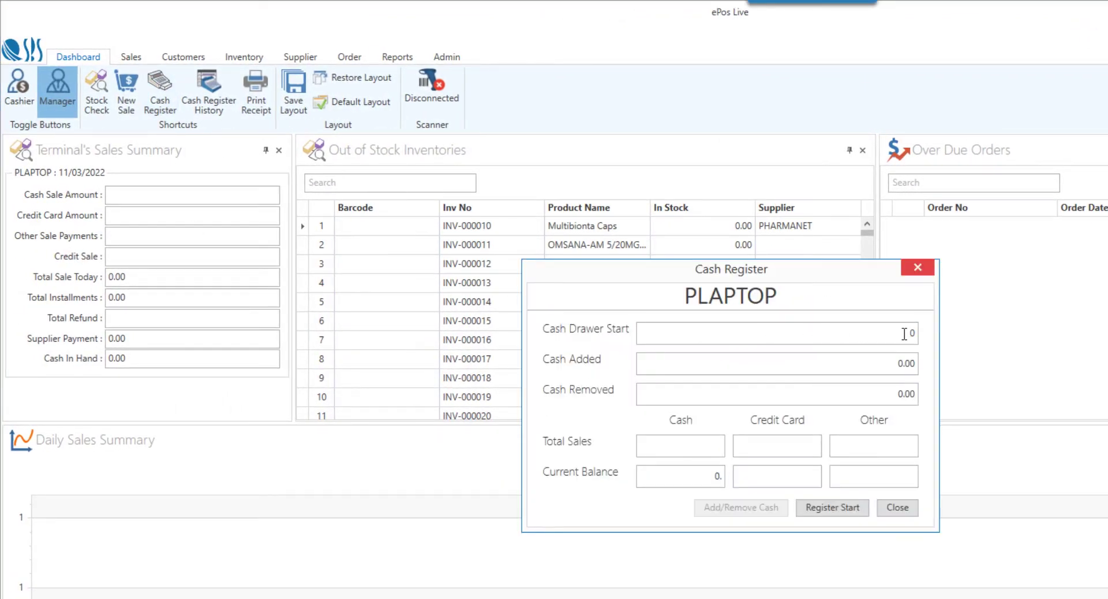
- Start the cash register with a cash drawer amount of 5,000
left_click(905, 334)
type("5,000")
left_click(846, 511)
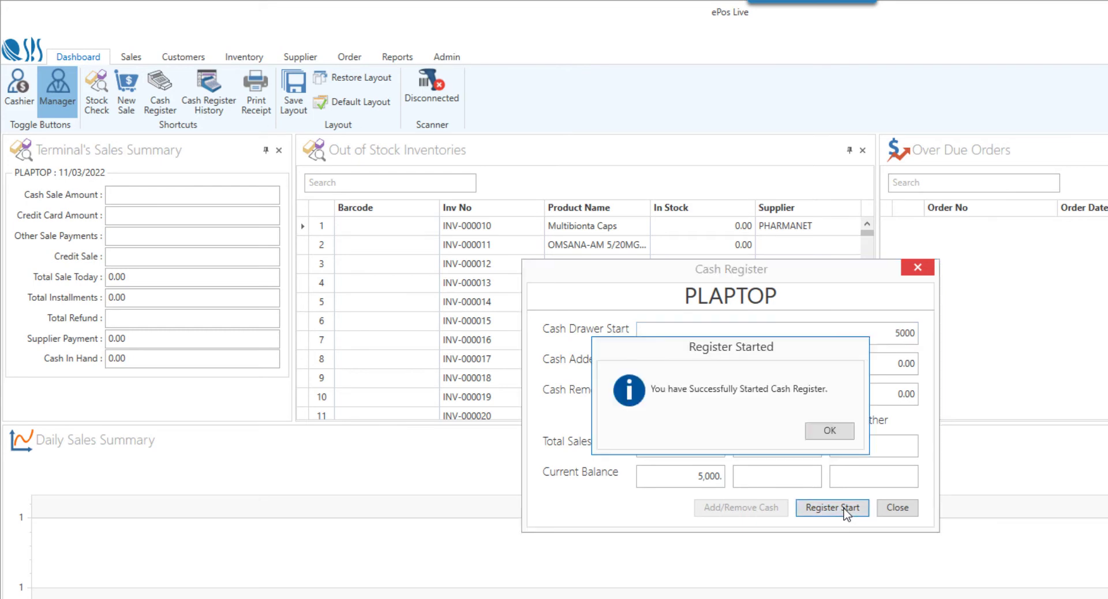
left_click(837, 432)
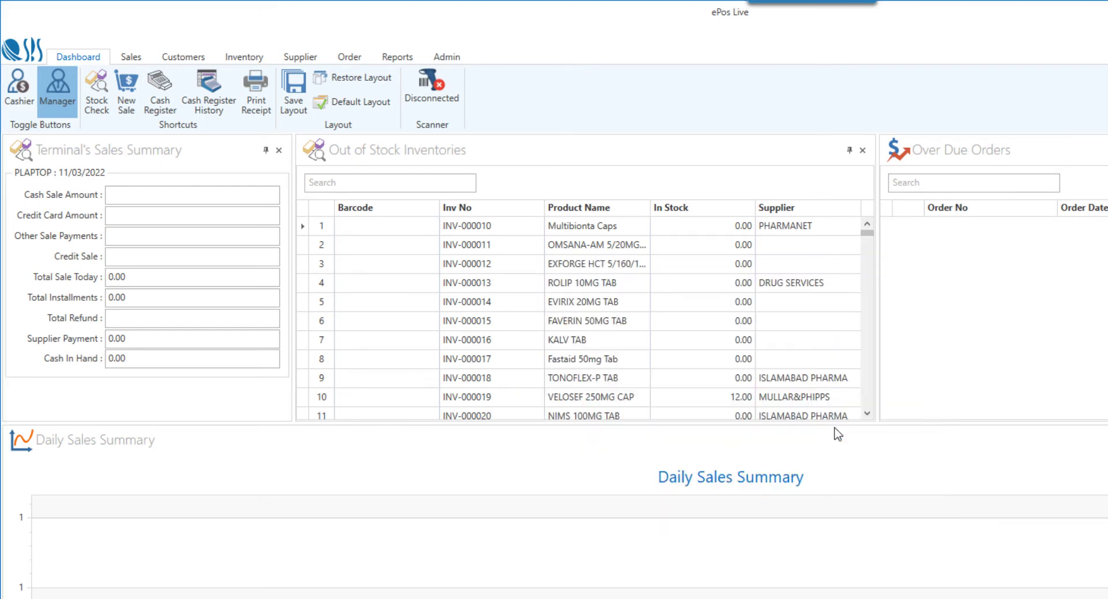
- Make a cash sale of 511 SHOES with quantity 3 and save it with a cash payment of 13,500
left_click(141, 59)
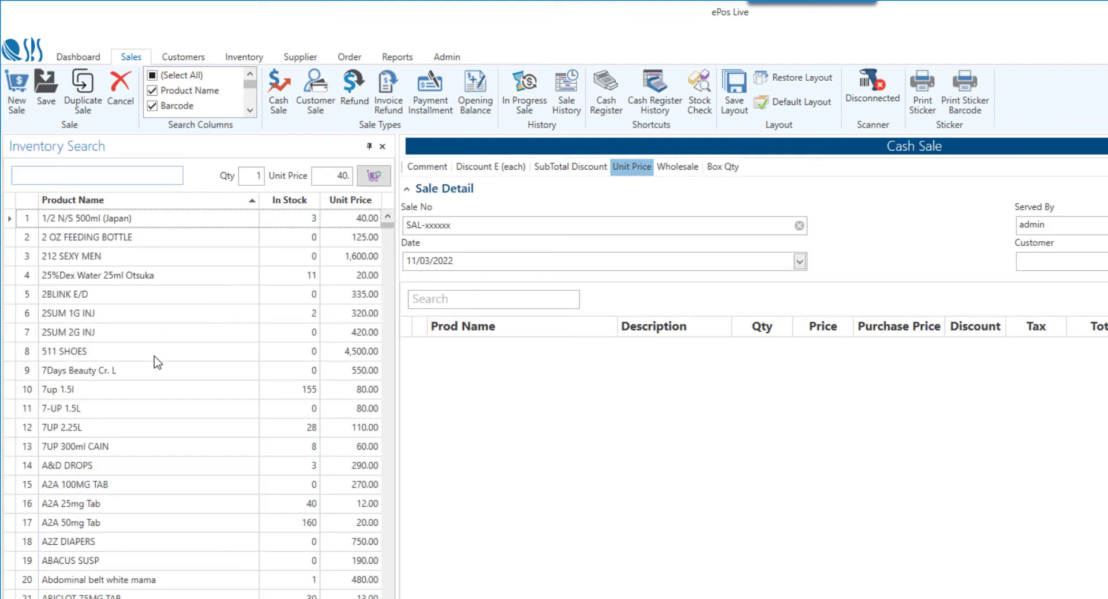
double_click(142, 352)
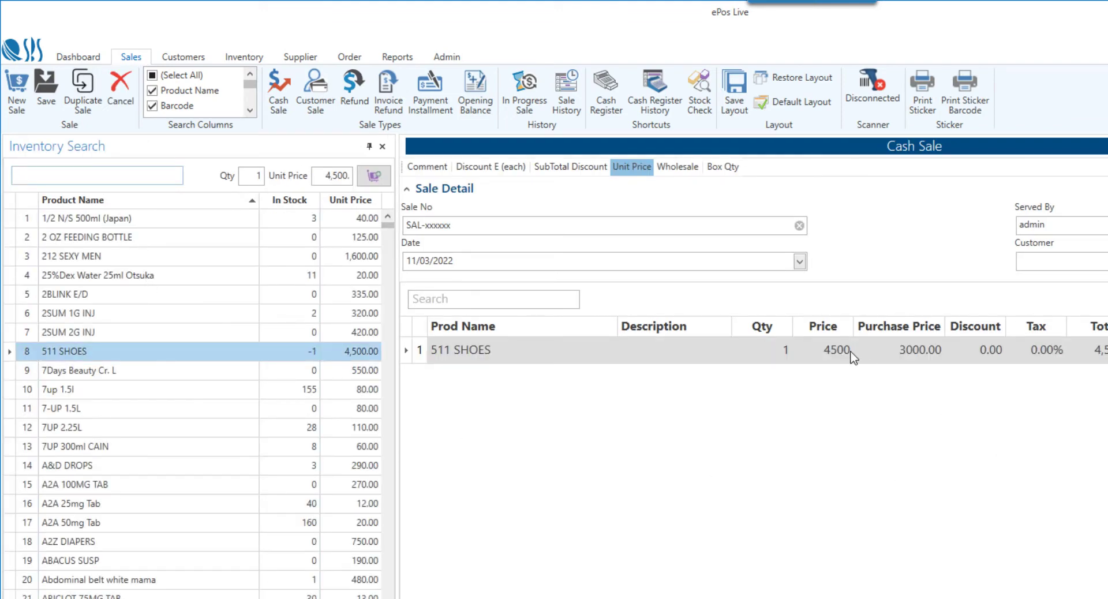
left_click(778, 351)
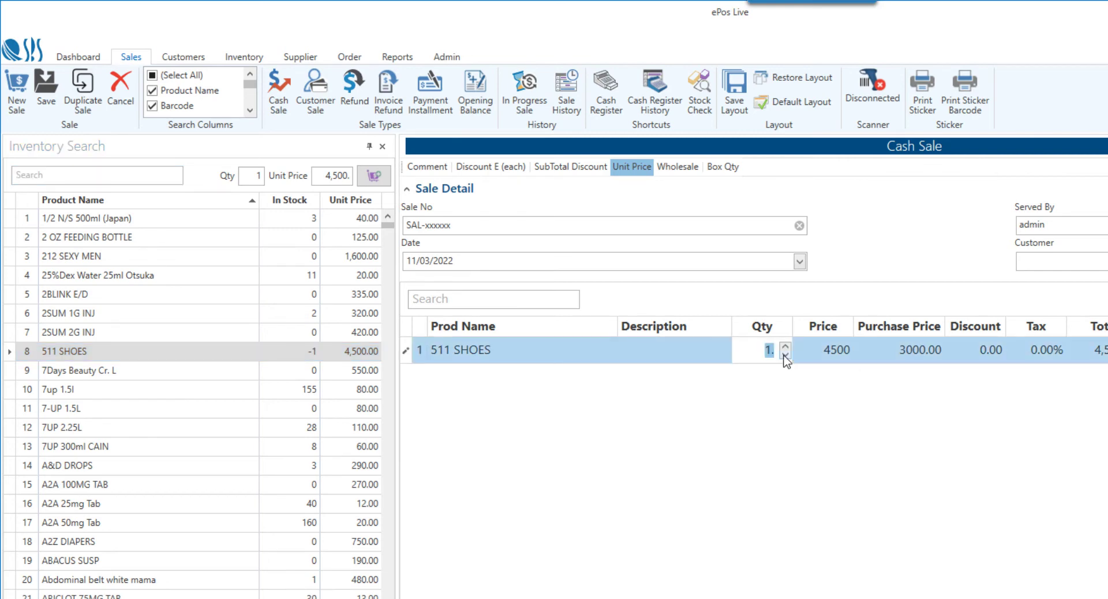
type("3")
key("Return")
key("Return")
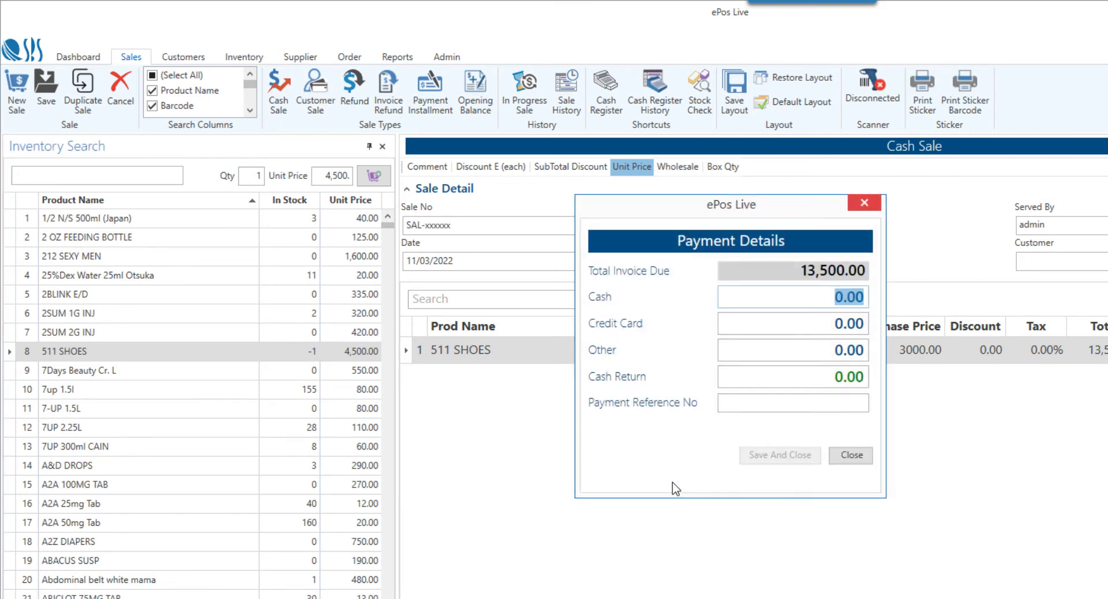
type("13500")
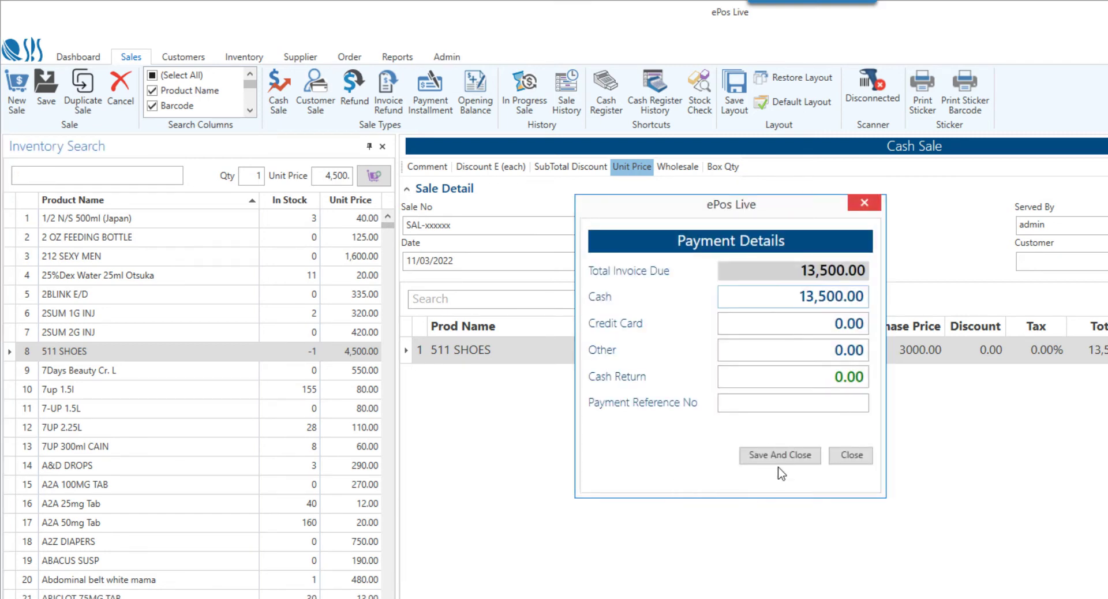
left_click(782, 460)
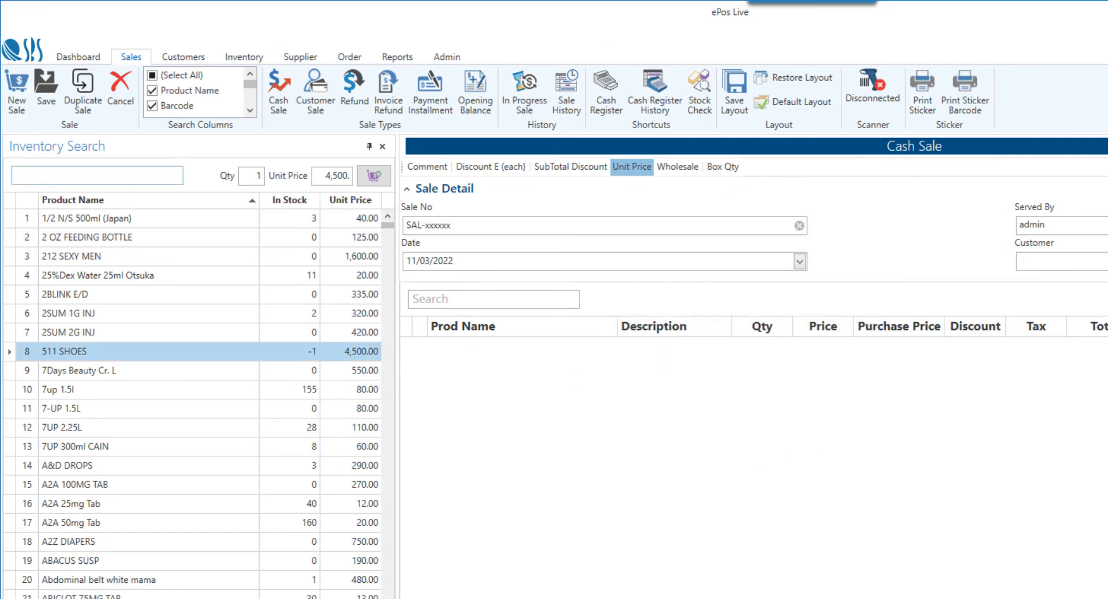
- Remove 500 in cash from the cash register with the reason Lunch Food and the comment "3 Person"
left_click(79, 58)
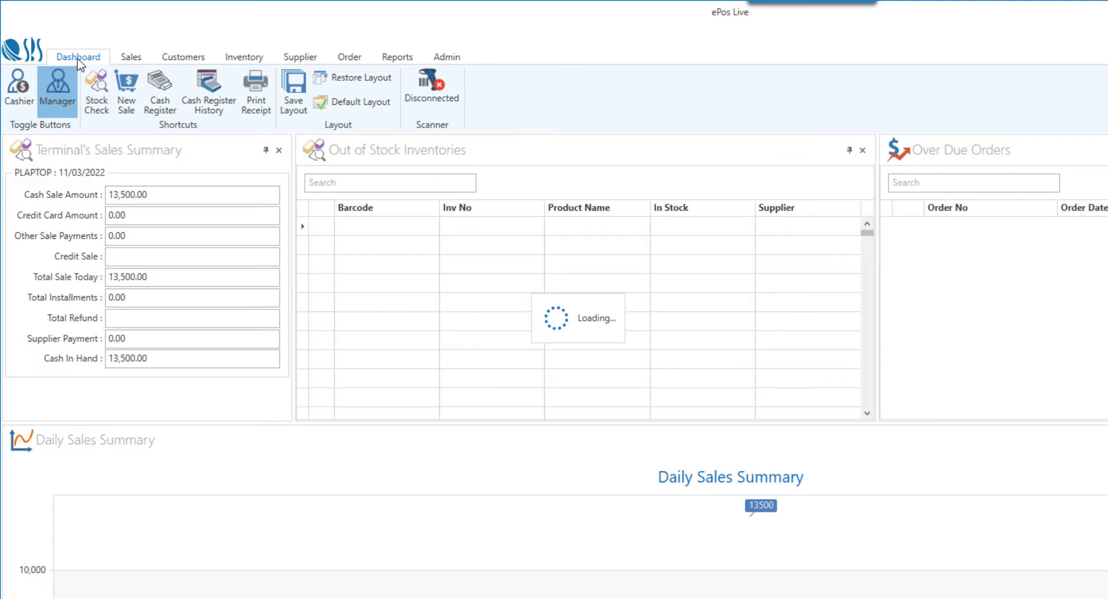
left_click(164, 94)
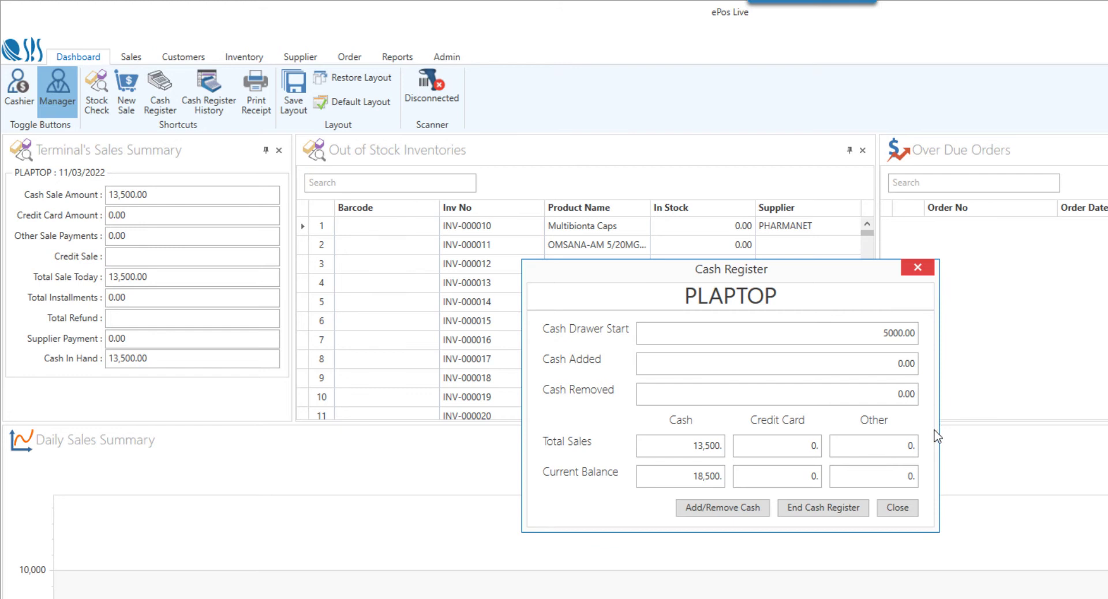
left_click(702, 508)
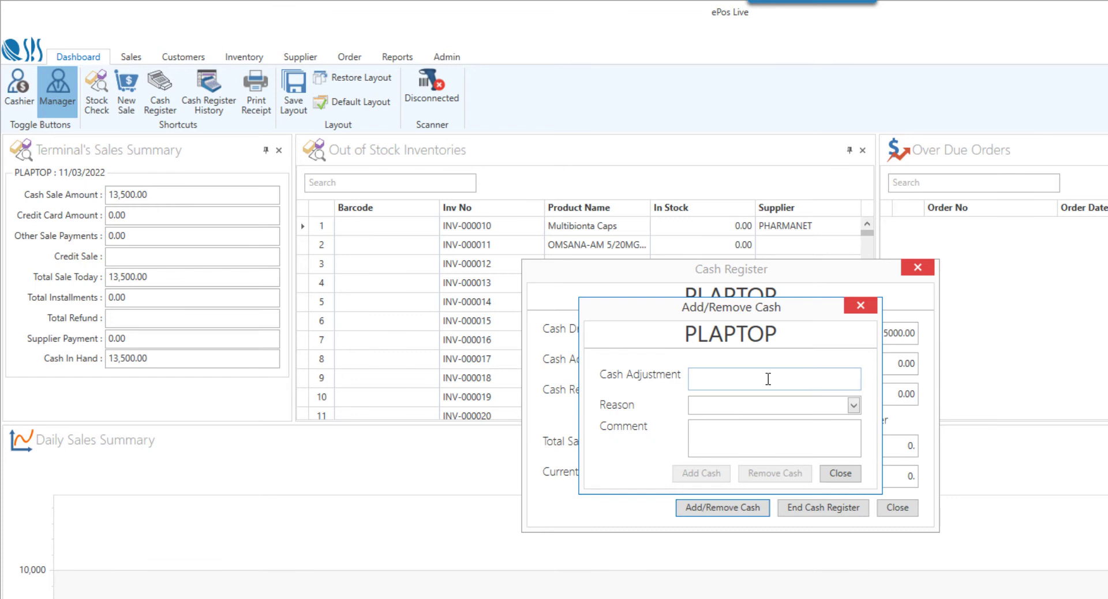
type("500")
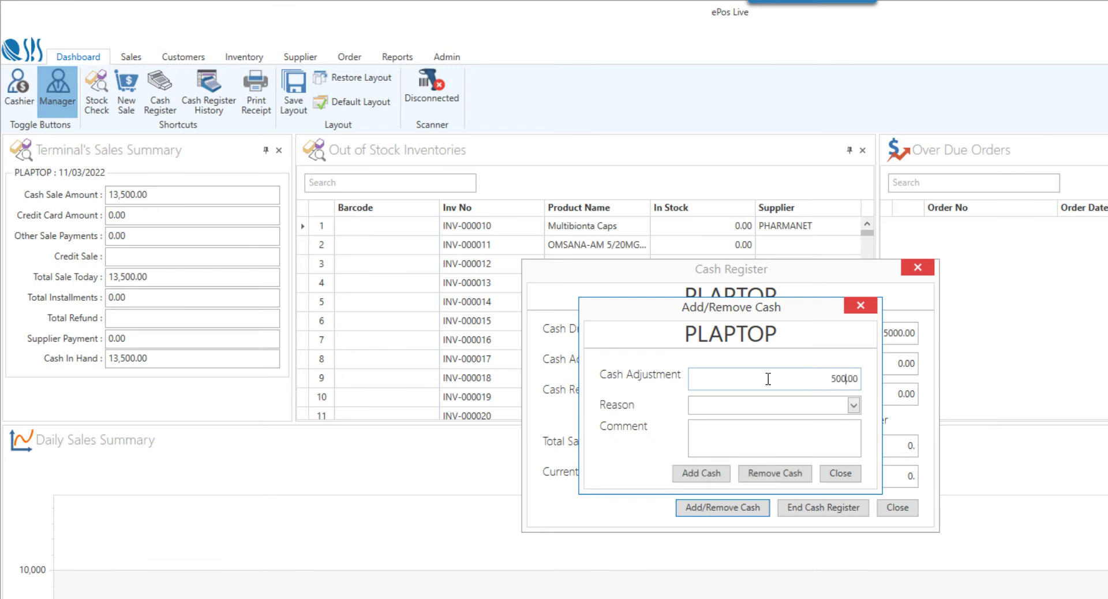
left_click(854, 406)
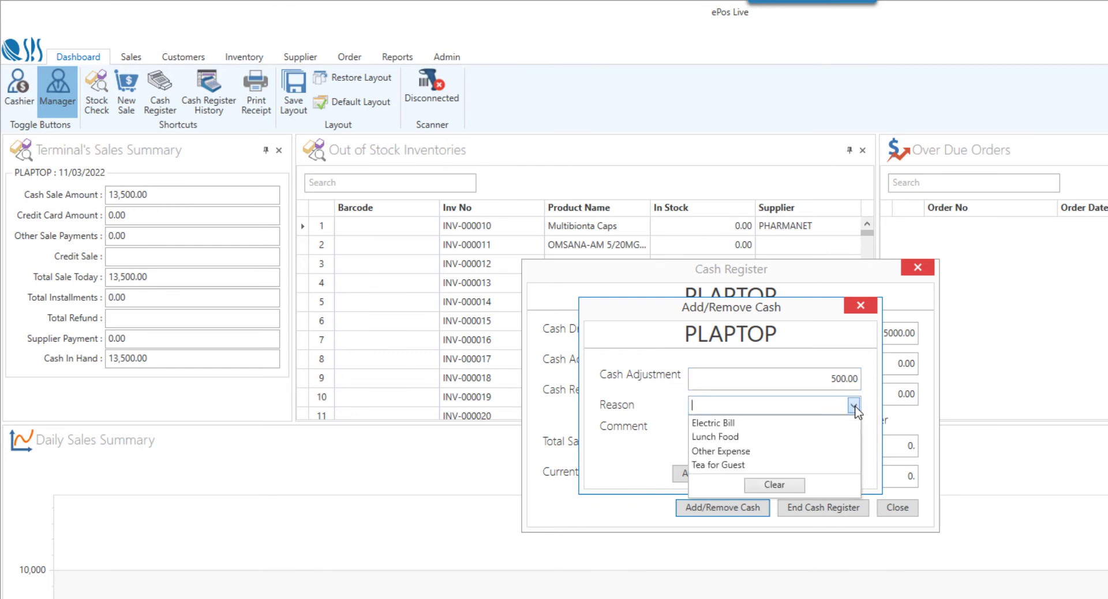
left_click(762, 438)
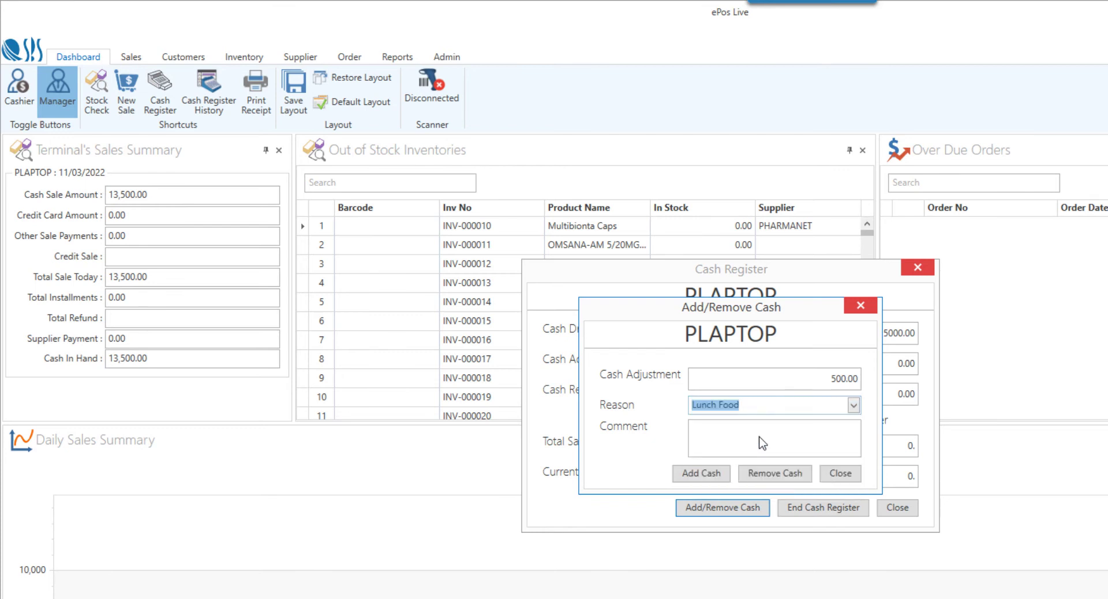
left_click(761, 437)
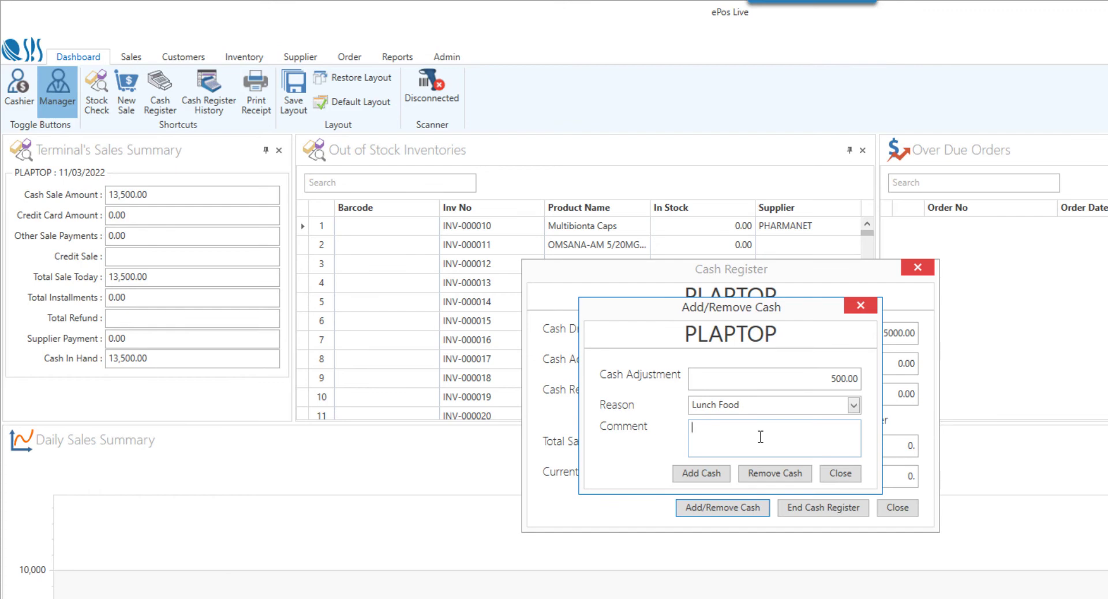
type("3 Person")
left_click(787, 473)
left_click(820, 432)
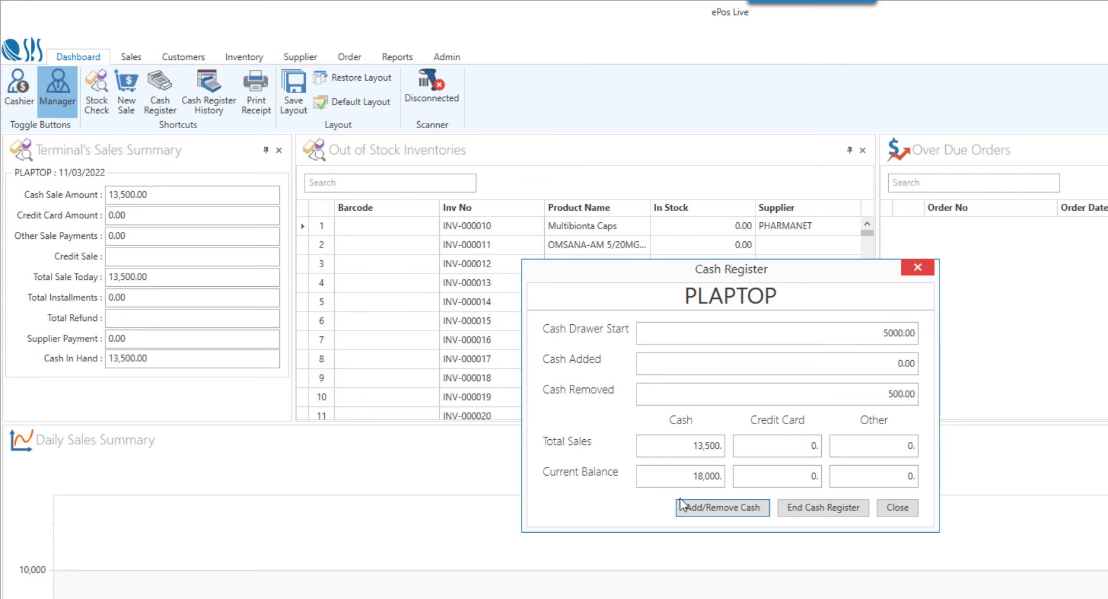
- Check the register's cash sales, removed cash and current balance, and end the register with a counted cash balance of 18,000
left_click_drag(686, 480, 725, 479)
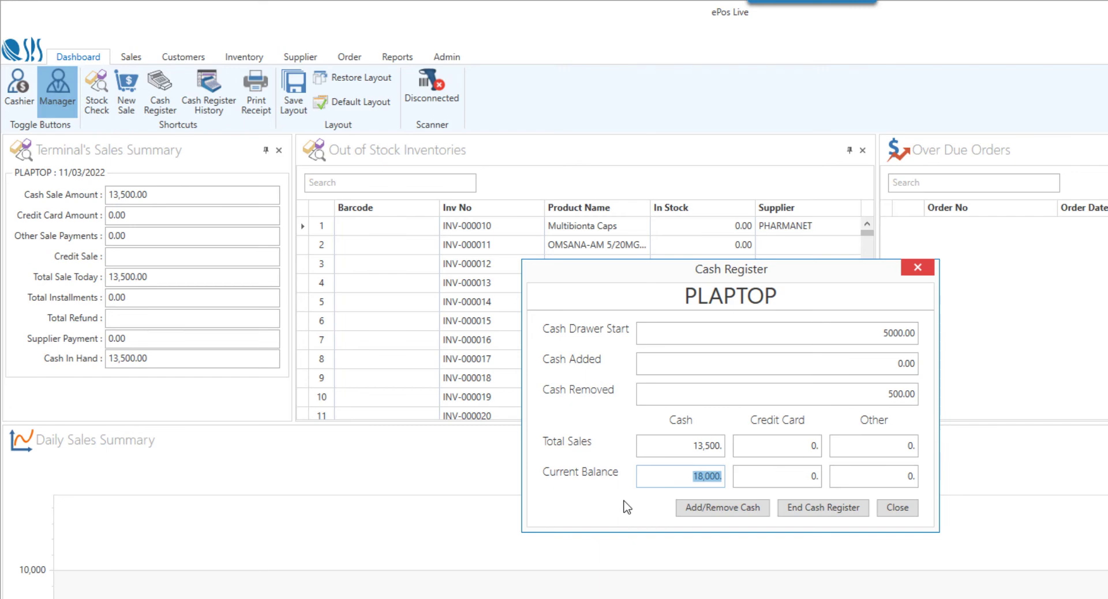
left_click_drag(688, 446, 726, 452)
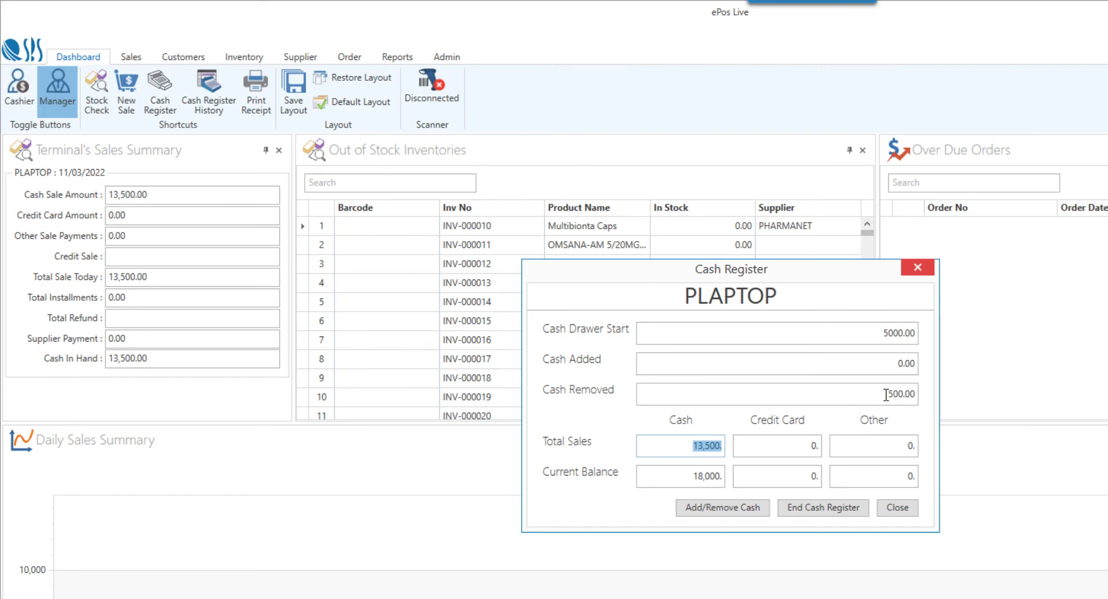
left_click_drag(886, 395, 916, 394)
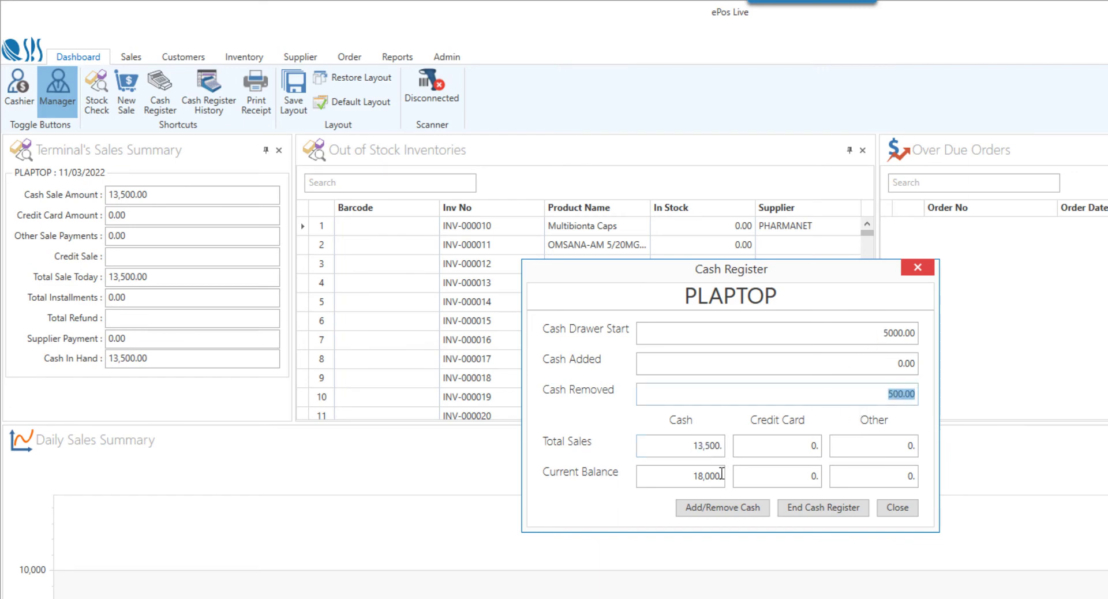
left_click_drag(692, 476, 722, 476)
left_click(817, 509)
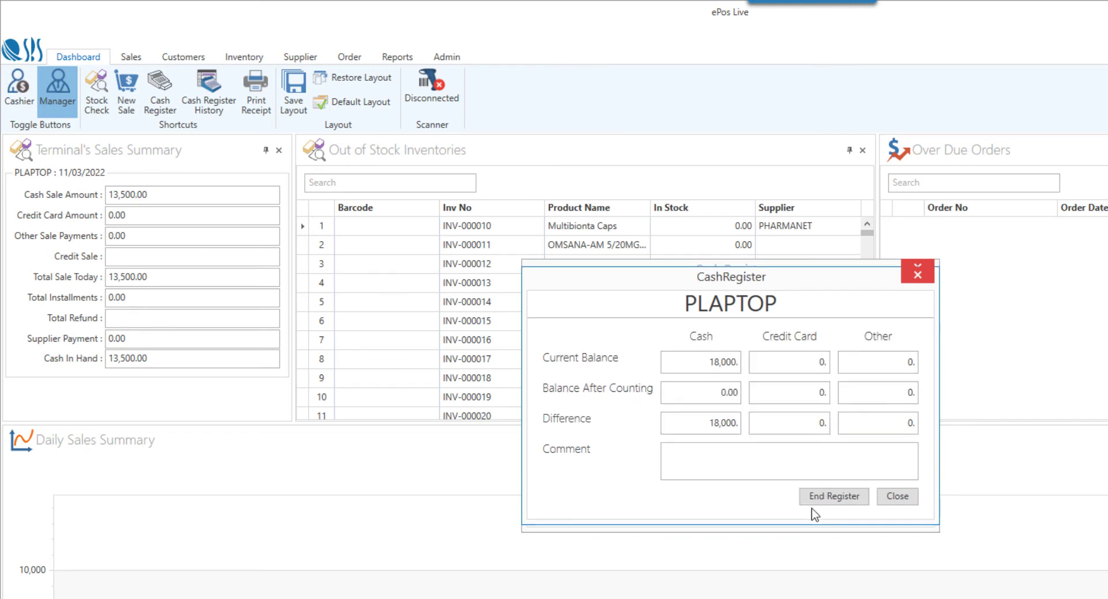
left_click(707, 393)
type("18,000")
left_click(829, 500)
left_click(830, 431)
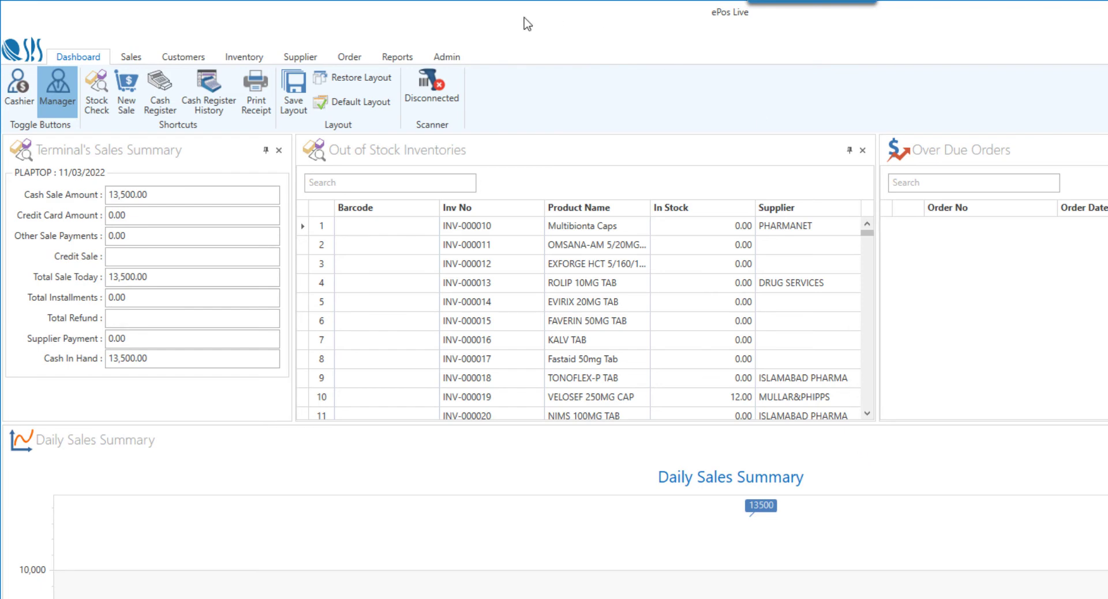
- Open the Cash Register Report from the group of cash reports
left_click(400, 56)
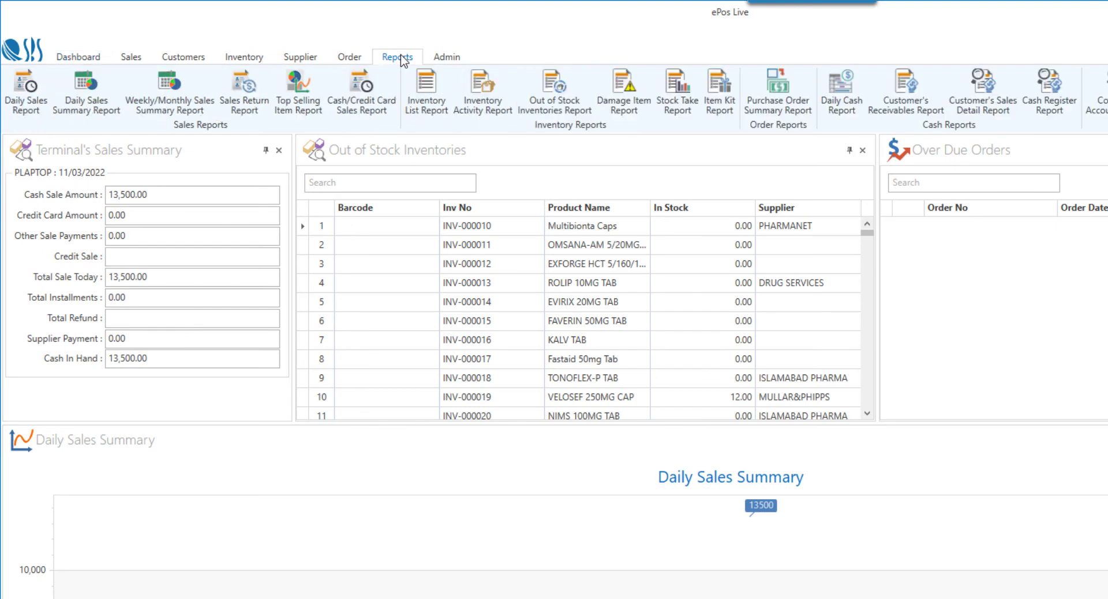
scroll(115, 478, "down", 2)
scroll(115, 477, "down", 9)
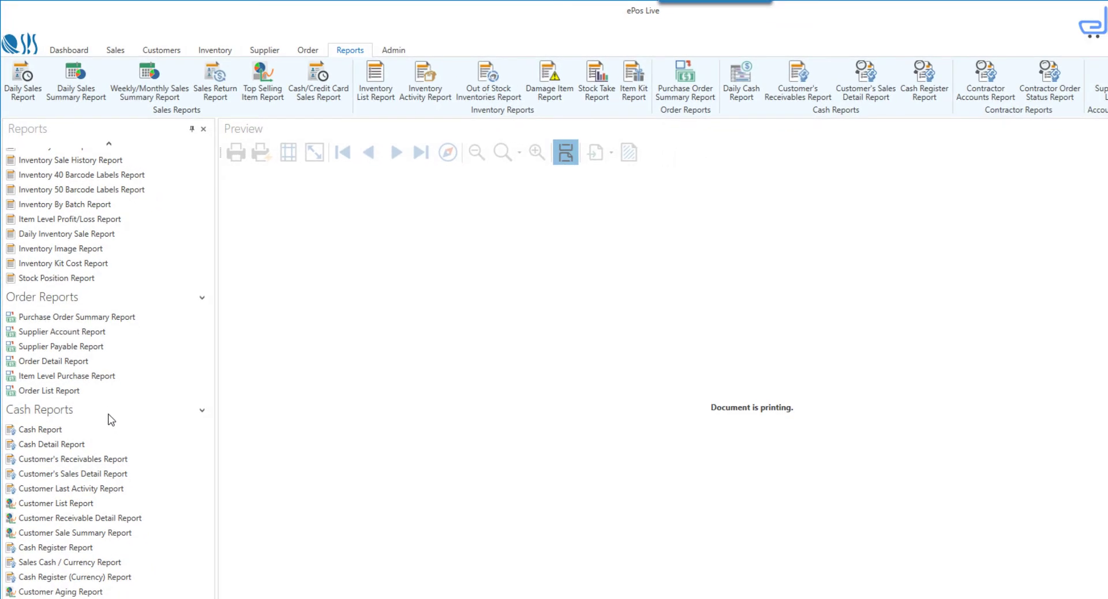
left_click(91, 549)
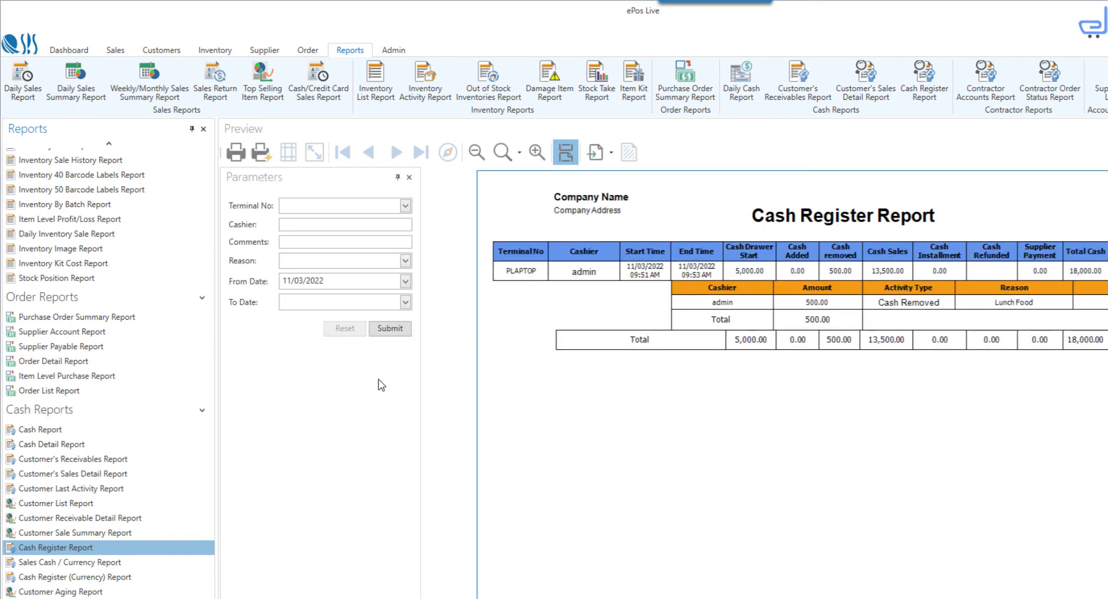
- Filter the Cash Register Report by the reason Lunch Food and rerun it
left_click(405, 260)
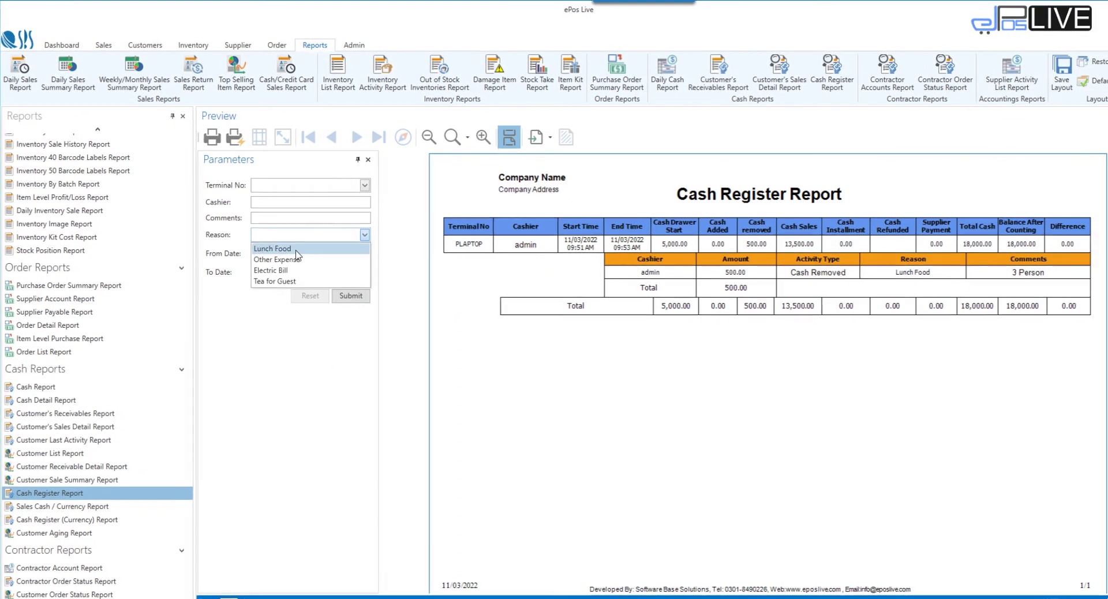
left_click(293, 249)
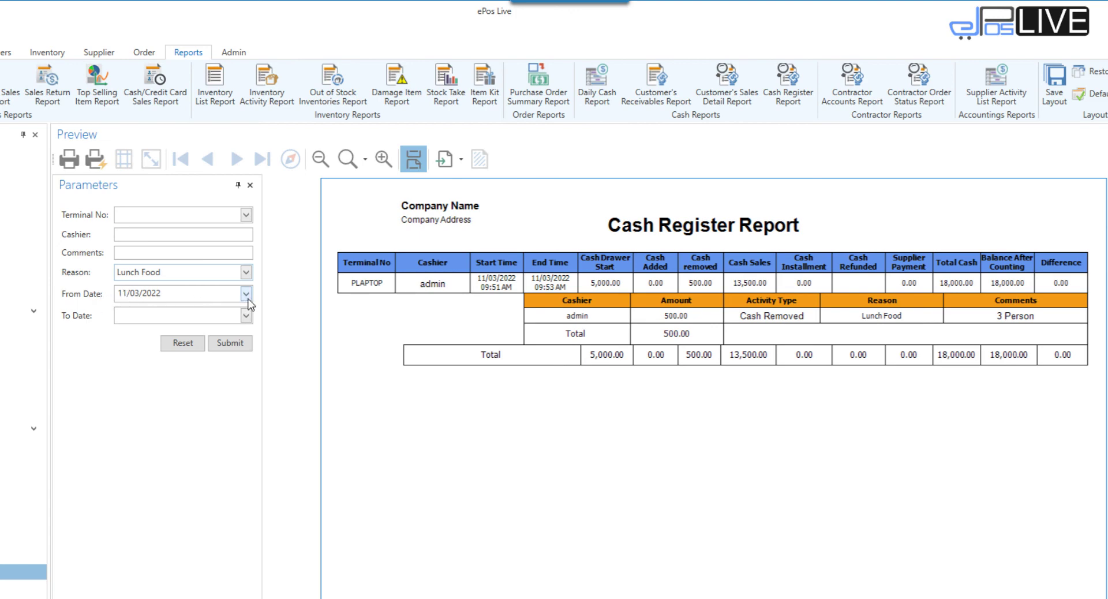
left_click(236, 345)
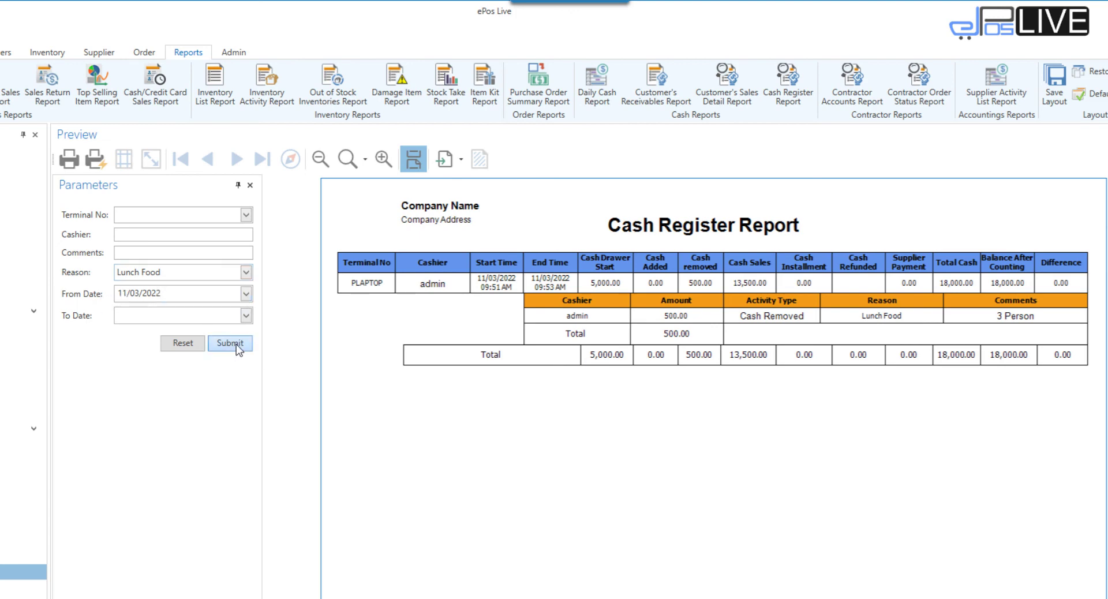